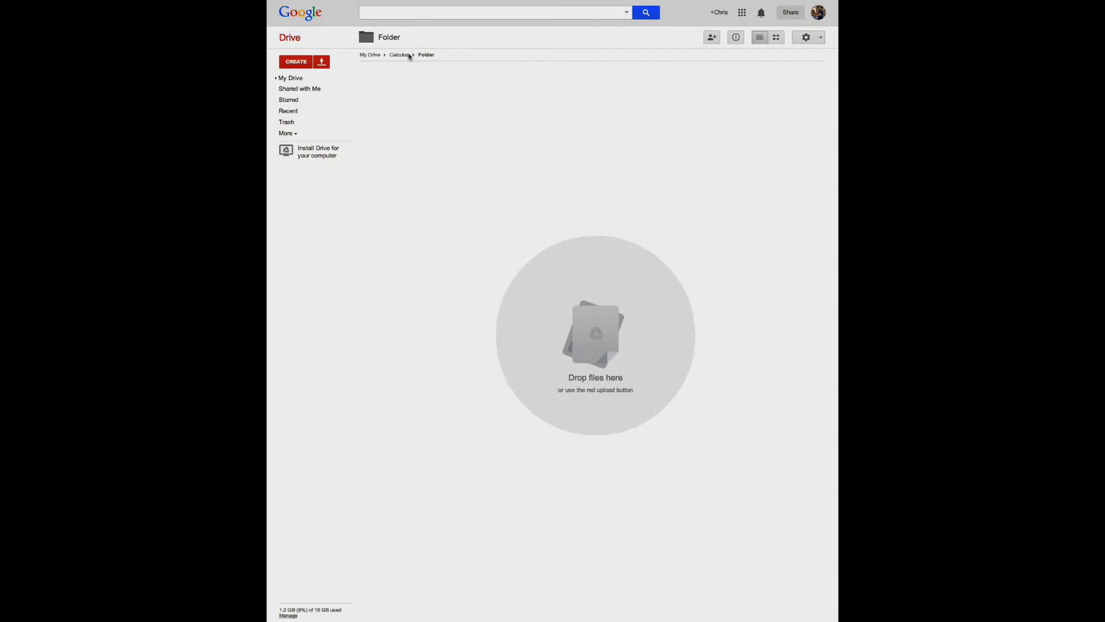
Create a new spreadsheet in the folder and enter the headers x in A1 and f(x) in B1
{"action": "left_click", "coordinate": [296, 63]}
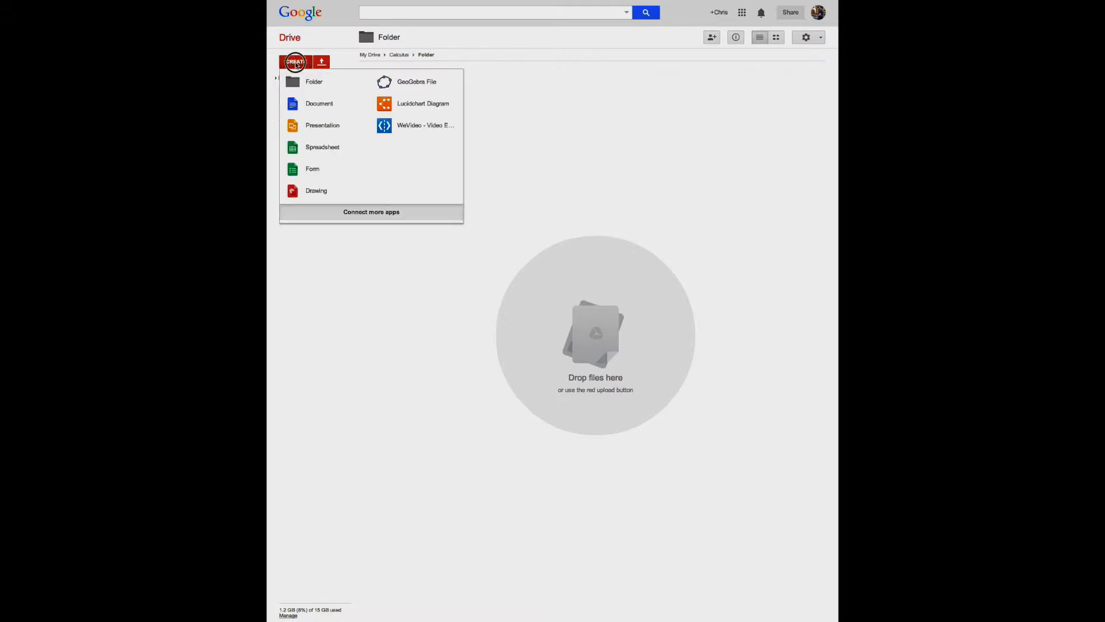
{"action": "left_click", "coordinate": [308, 149]}
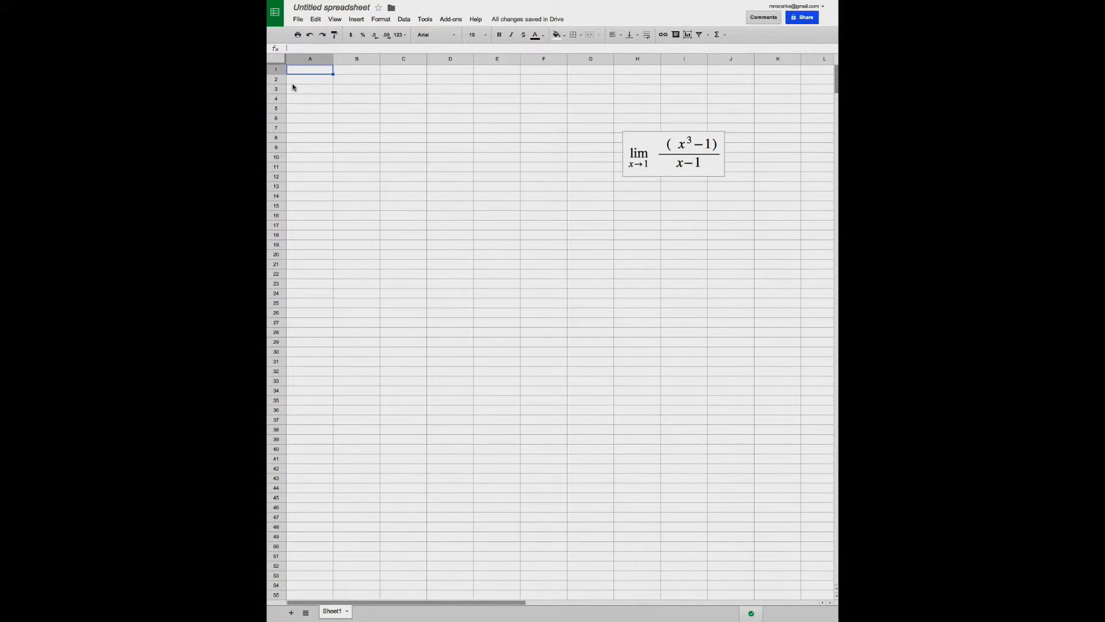
{"action": "left_click", "coordinate": [310, 70]}
{"action": "type", "text": "x"}
{"action": "key", "text": "Tab"}
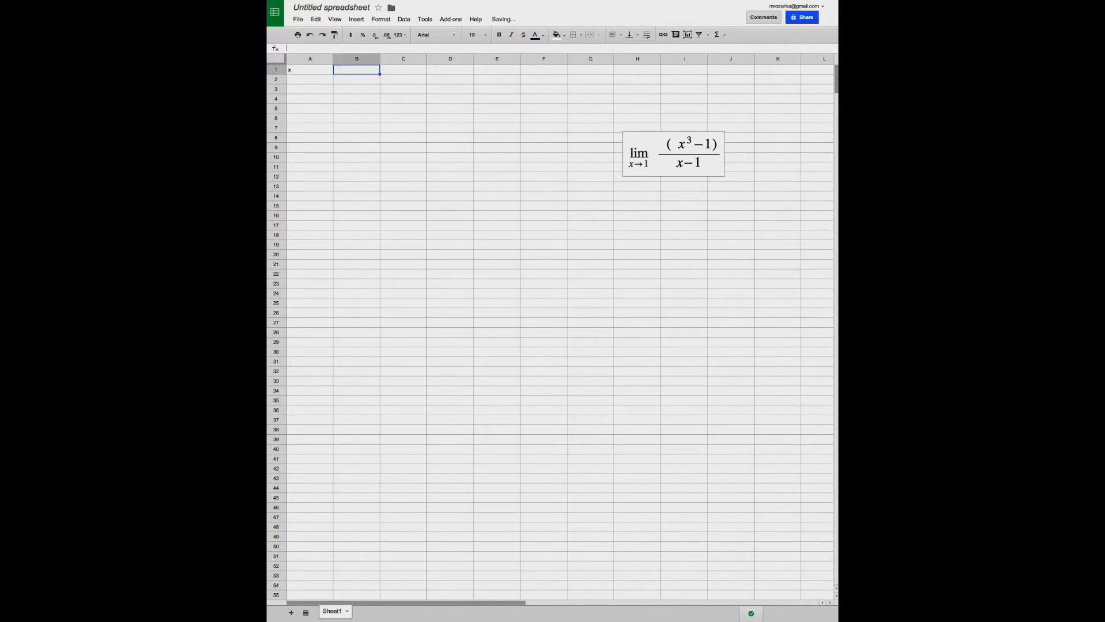
{"action": "type", "text": "f(x"}
{"action": "key", "text": "Return"}
Center the headers in A1 and B1 horizontally
{"action": "key", "text": "Up"}
{"action": "key", "text": "shift+Left"}
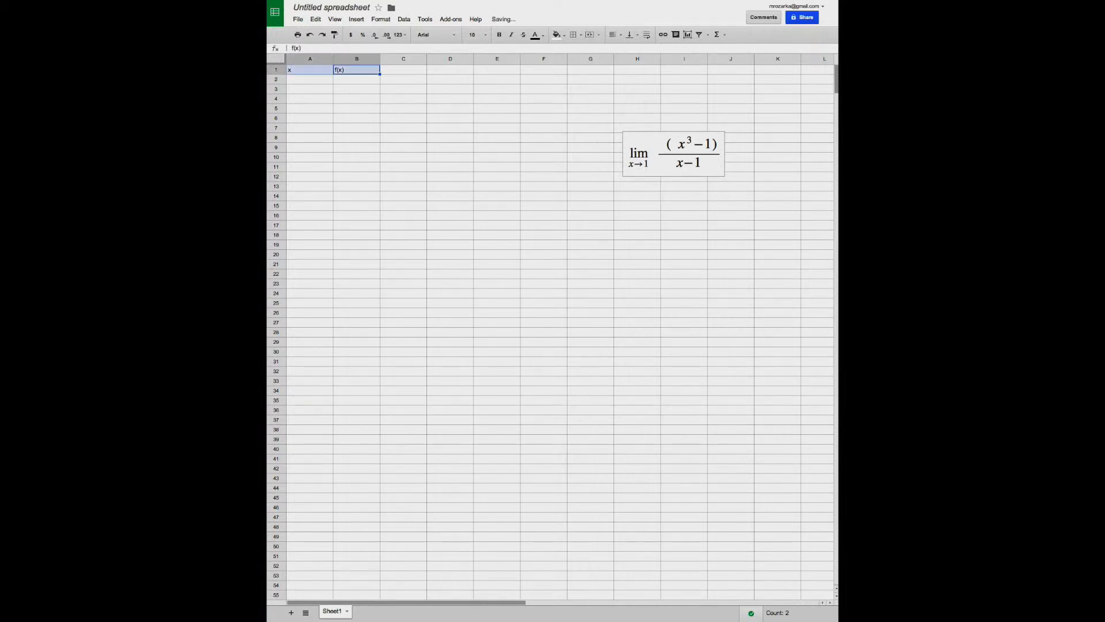
{"action": "left_click", "coordinate": [613, 34]}
{"action": "left_click", "coordinate": [628, 54]}
Enter x values approaching 1 from below in A2 to A6: 0.8, 0.9, 0.99, 0.999 and 0.99999999
{"action": "left_click", "coordinate": [298, 83]}
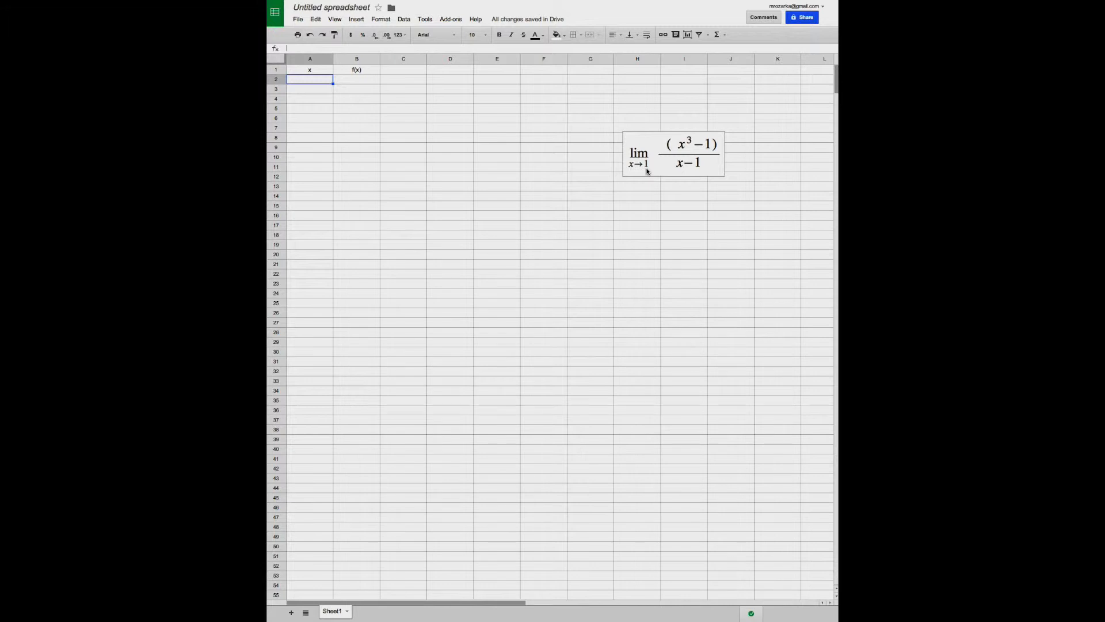
{"action": "type", "text": ".8"}
{"action": "key", "text": "Return"}
{"action": "type", "text": "0.9"}
{"action": "key", "text": "Return"}
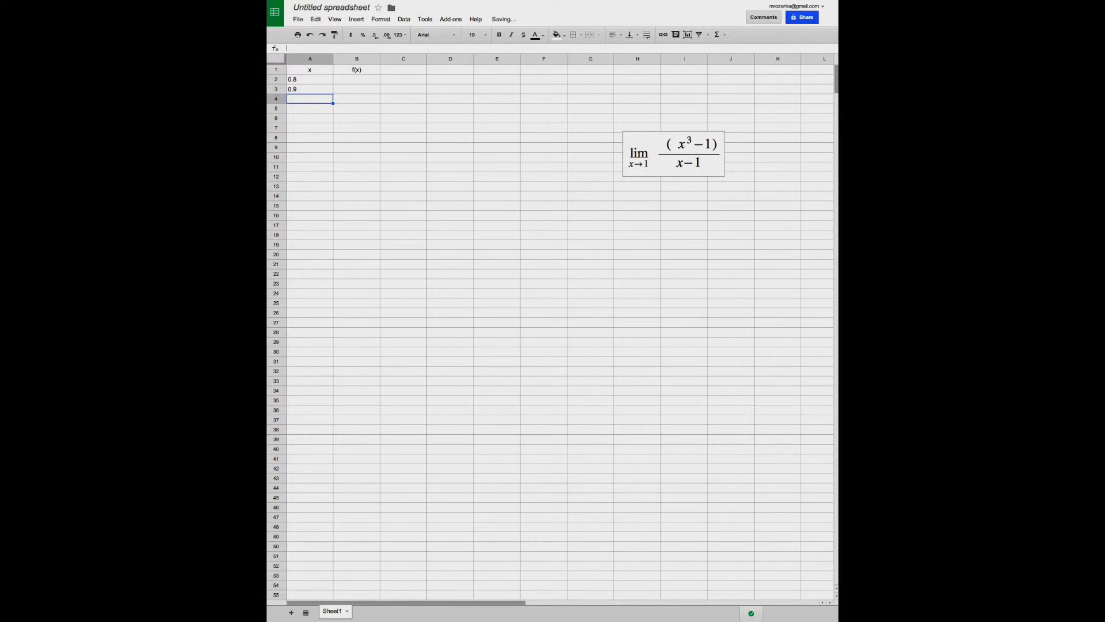
{"action": "type", "text": "0.99"}
{"action": "key", "text": "Return"}
{"action": "type", "text": "0.99"}
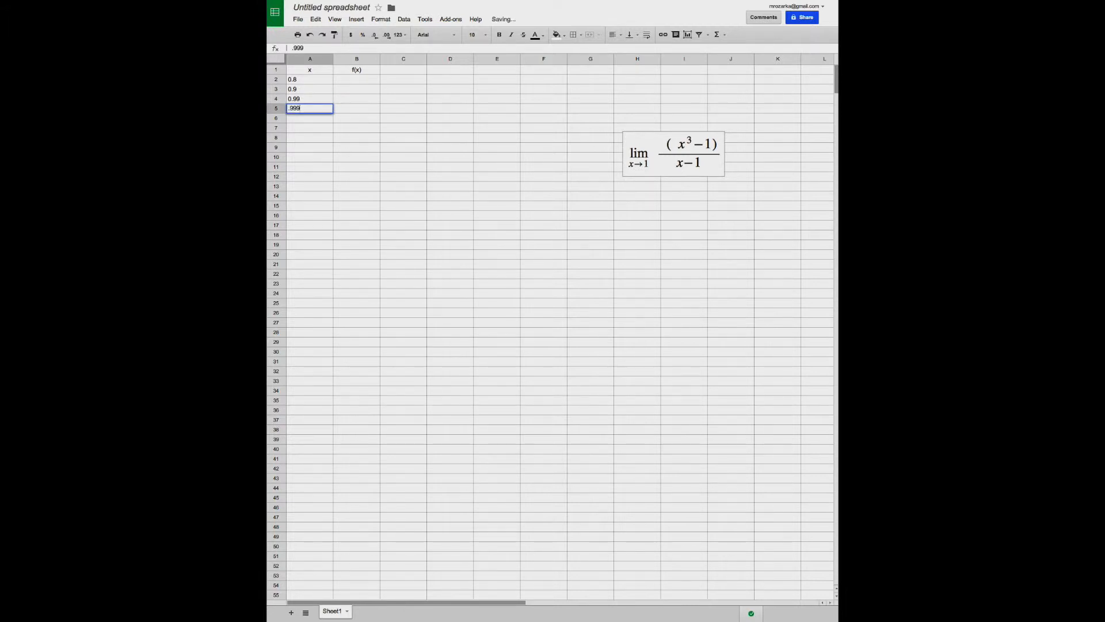
{"action": "key", "text": "Return"}
{"action": "type", "text": ".9999999"}
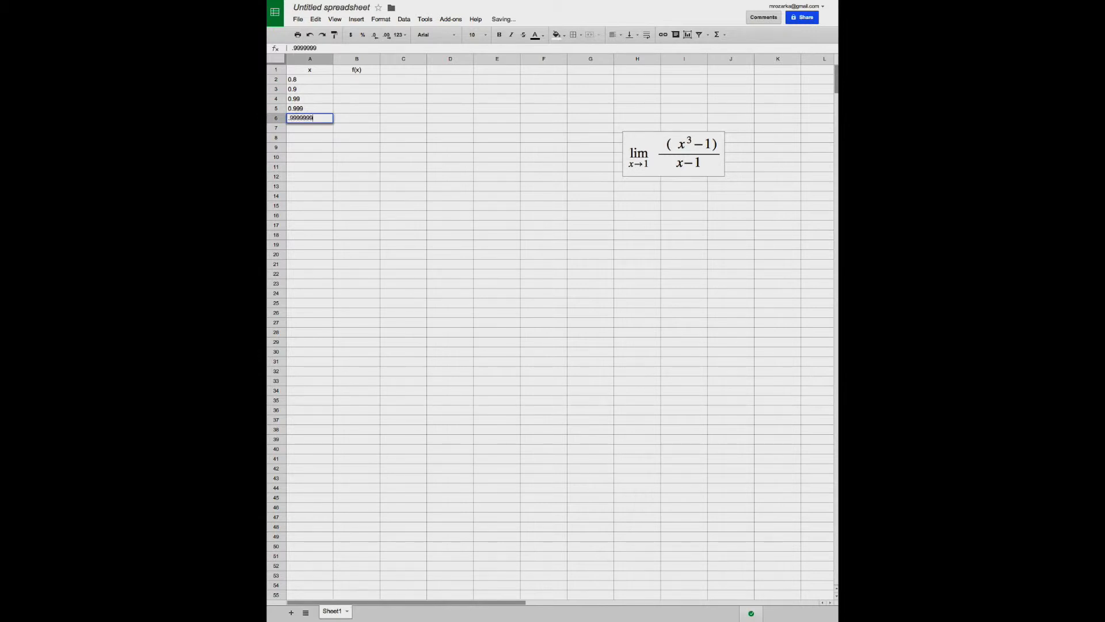
{"action": "type", "text": "9"}
{"action": "key", "text": "Return"}
Enter x values just above 1 in A7 to A9: 1.0000001, 1.000001 and 1.0001
{"action": "type", "text": "1."}
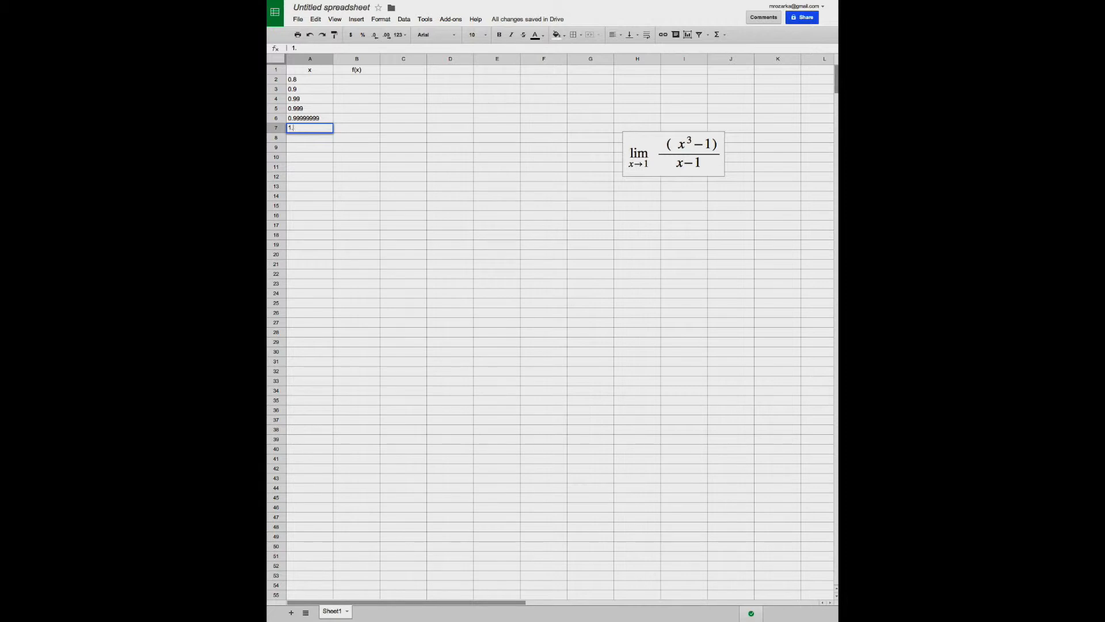
{"action": "type", "text": "0000001"}
{"action": "key", "text": "Return"}
{"action": "type", "text": "1.0000"}
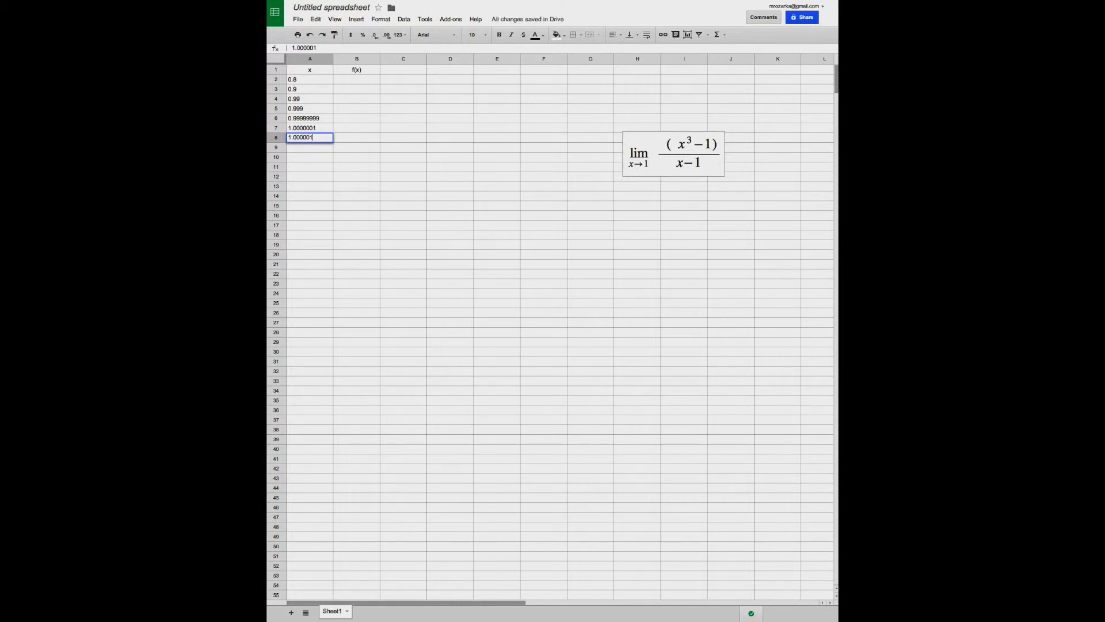
{"action": "key", "text": "Return"}
{"action": "type", "text": "1.0001"}
{"action": "key", "text": "Return"}
Center the x column from A1 to A9 horizontally
{"action": "key", "text": "Up"}
{"action": "key", "text": "Up"}
{"action": "key", "text": "Up"}
{"action": "key", "text": "Up"}
{"action": "key", "text": "Up"}
{"action": "key", "text": "Up"}
{"action": "key", "text": "Up"}
{"action": "key", "text": "Up"}
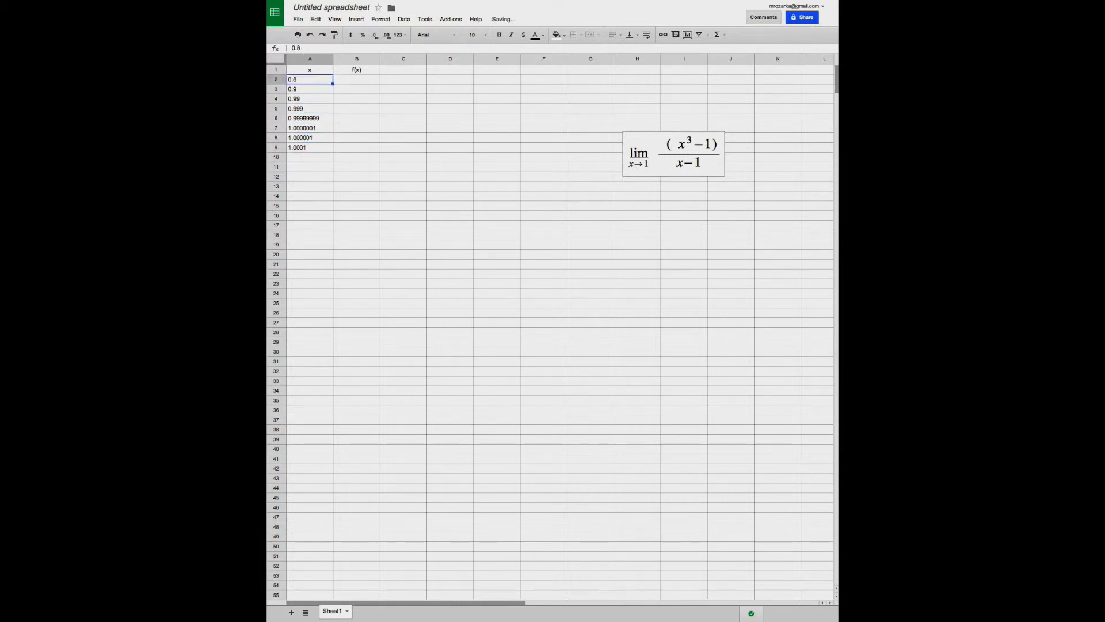
{"action": "key", "text": "Up"}
{"action": "key", "text": "shift+Down"}
{"action": "key", "text": "shift+Down"}
{"action": "key", "text": "shift+Down"}
{"action": "key", "text": "shift+Down"}
{"action": "key", "text": "shift+Down"}
{"action": "key", "text": "shift+Down"}
{"action": "key", "text": "shift+Down"}
{"action": "key", "text": "shift+Down"}
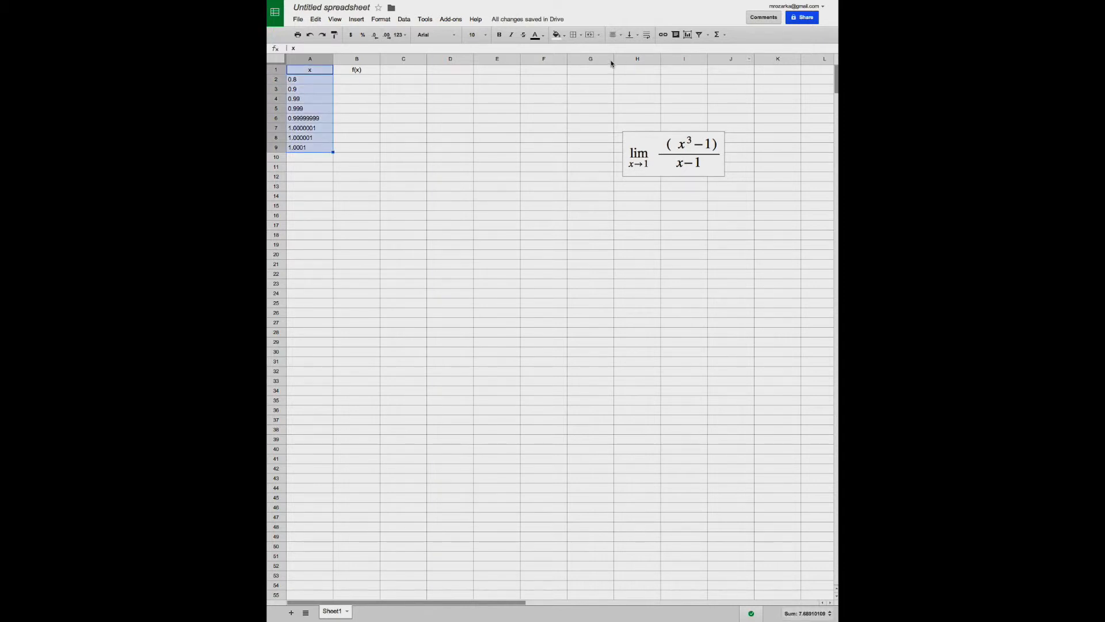
{"action": "left_click", "coordinate": [615, 35]}
{"action": "left_click", "coordinate": [629, 50]}
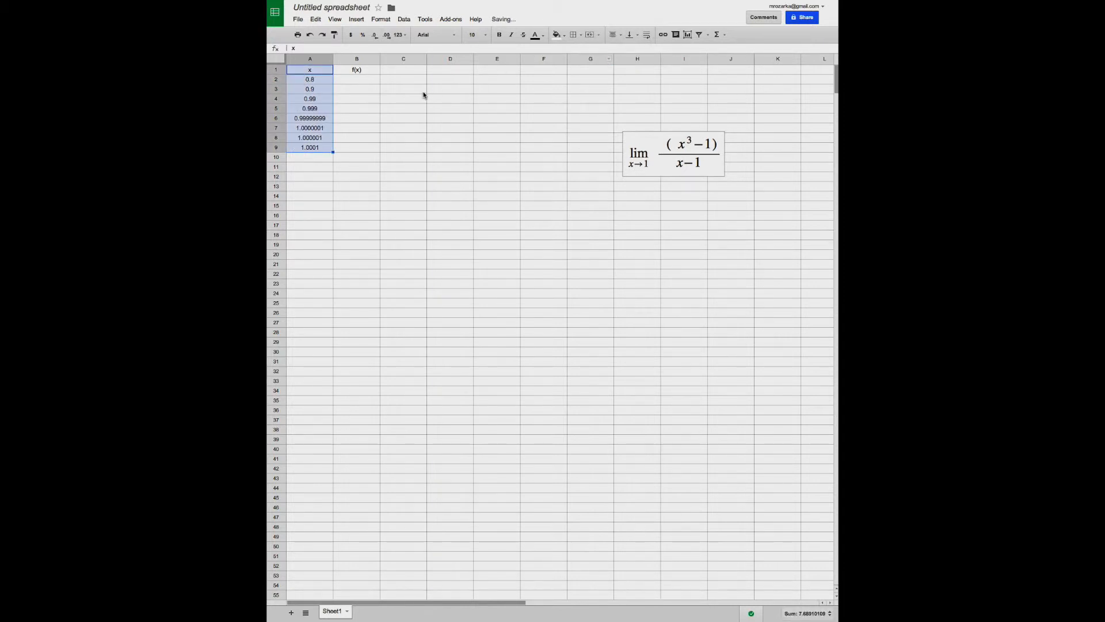
Enter the function formula =(A2^3-1)/(A2-1) in B2, referencing the x value in A2
{"action": "left_click", "coordinate": [365, 78]}
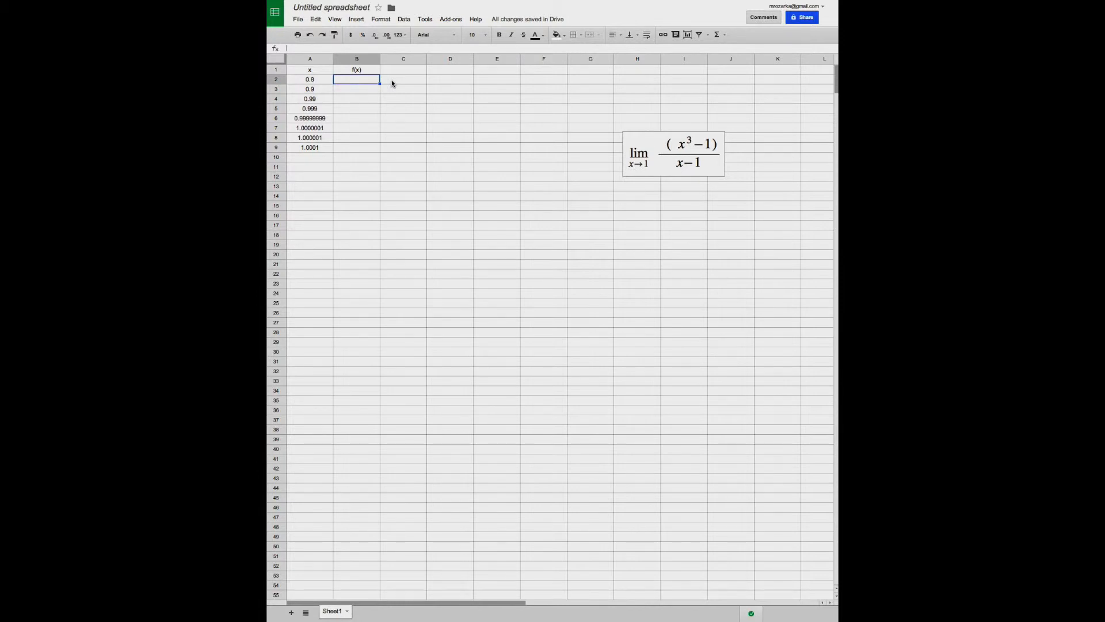
{"action": "type", "text": "="}
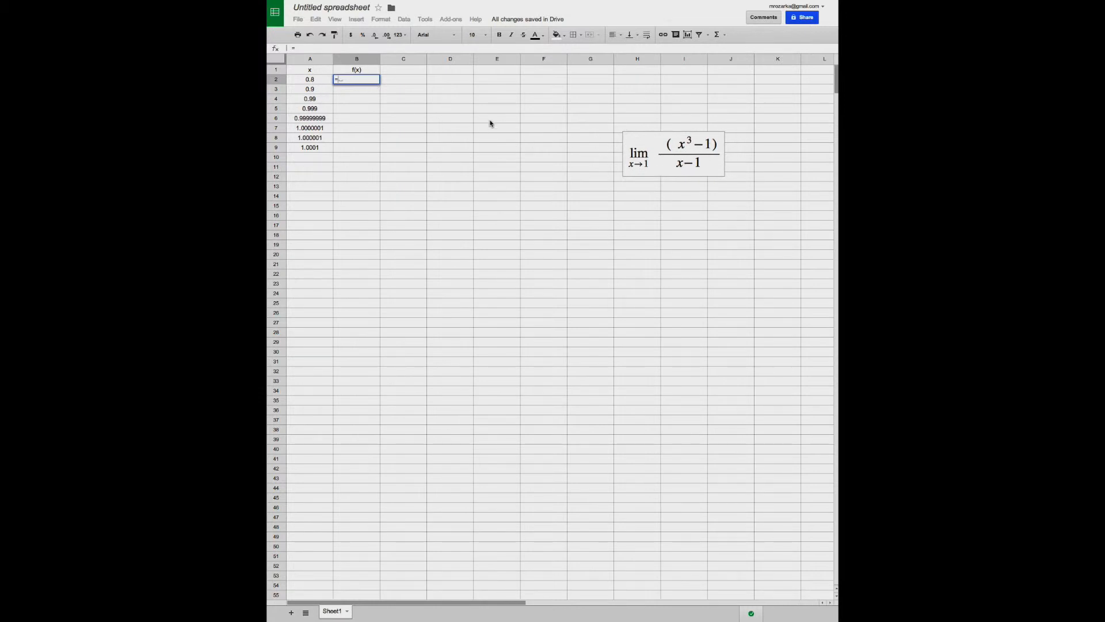
{"action": "type", "text": "("}
{"action": "left_click", "coordinate": [308, 84]}
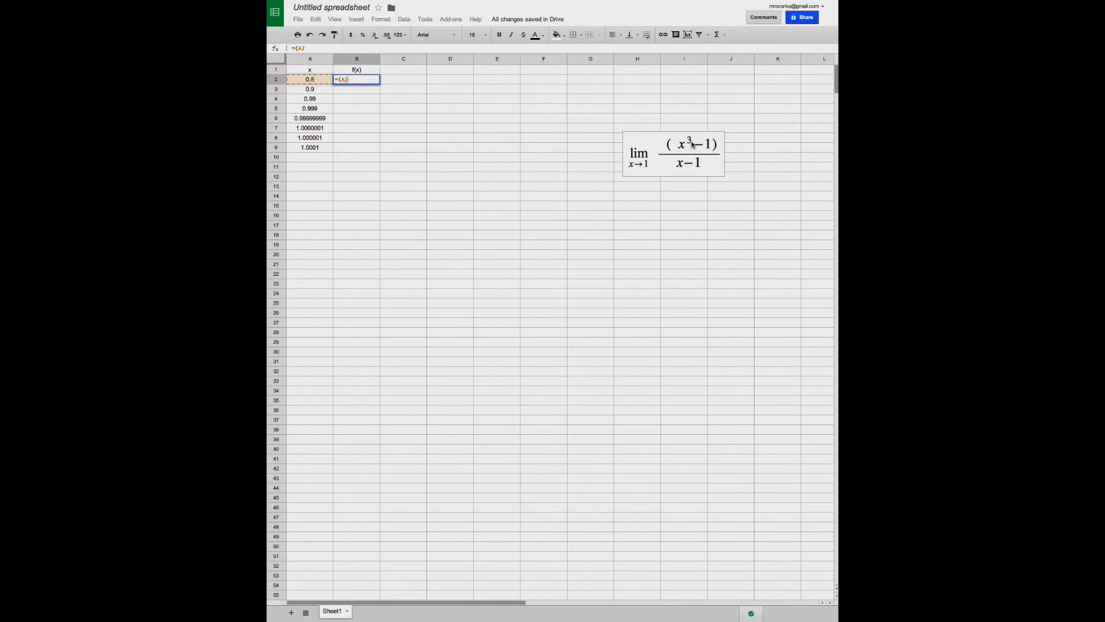
{"action": "type", "text": "*"}
{"action": "type", "text": "3"}
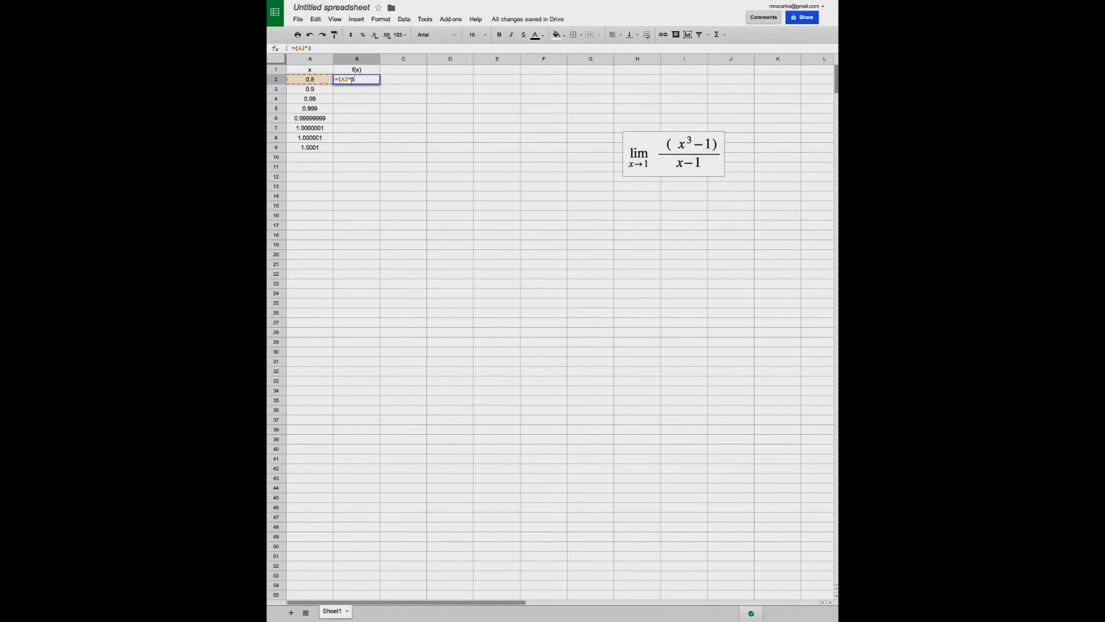
{"action": "type", "text": "-1)/("}
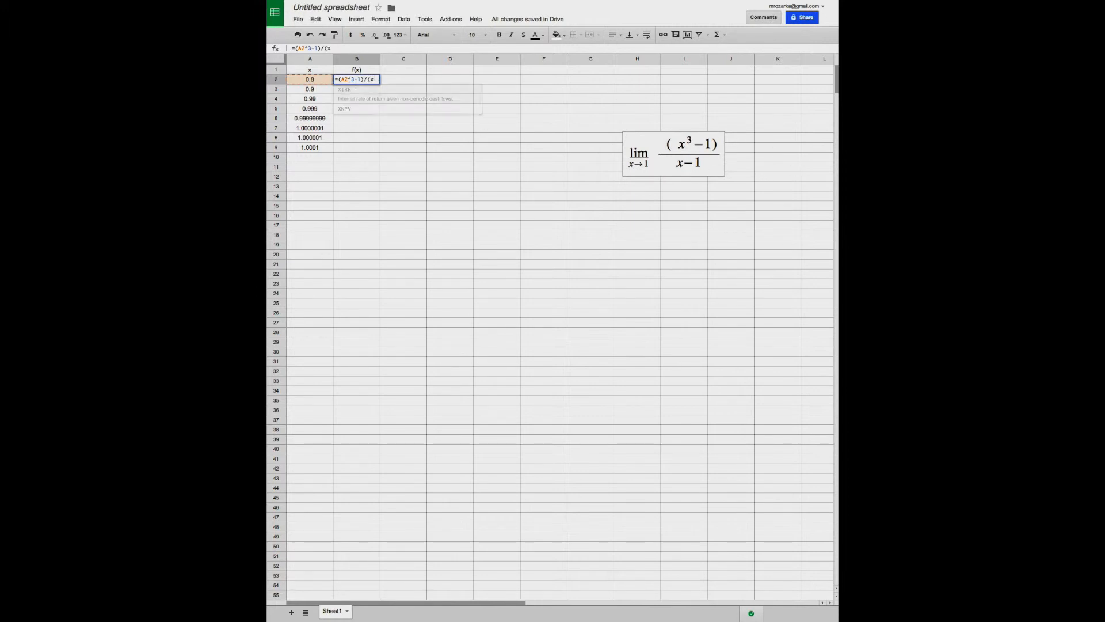
{"action": "type", "text": "x"}
{"action": "key", "text": "BackSpace"}
{"action": "left_click", "coordinate": [317, 81]}
{"action": "type", "text": "-"}
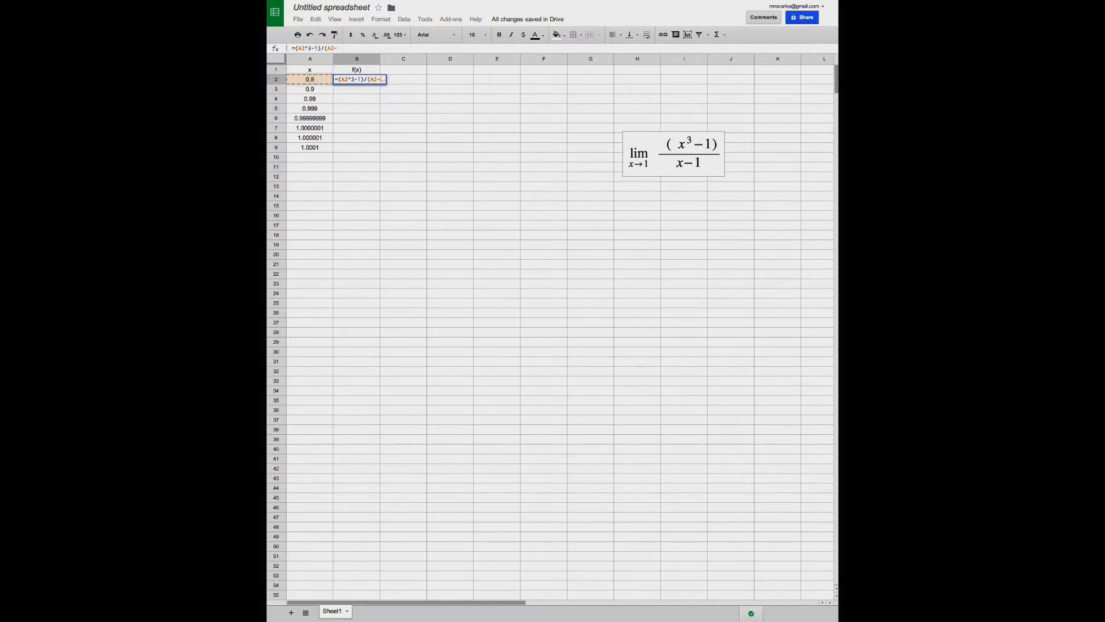
{"action": "type", "text": "1)"}
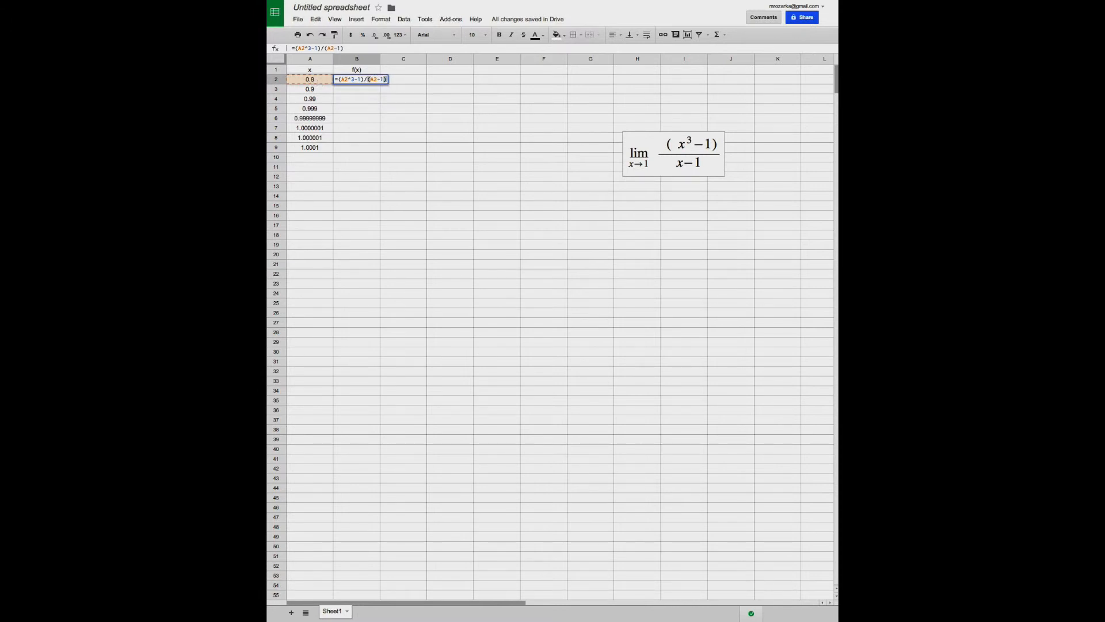
{"action": "key", "text": "Return"}
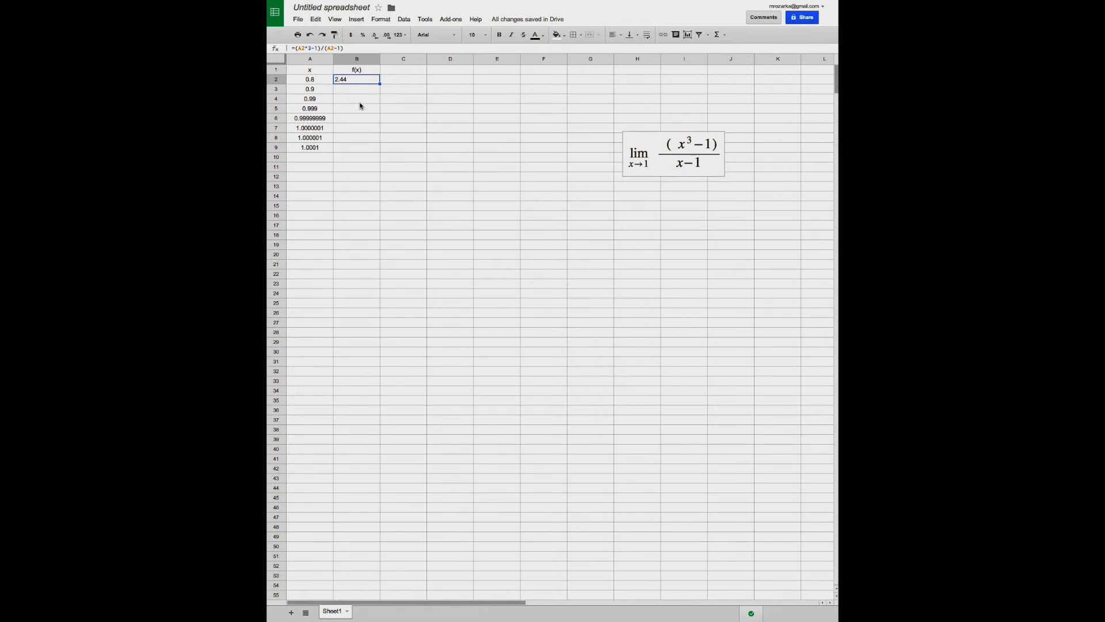
Fill the f(x) formula from B2 down through B9, checking the adjusted cell reference in B3
{"action": "left_click_drag", "start_coordinate": [379, 84], "coordinate": [379, 102]}
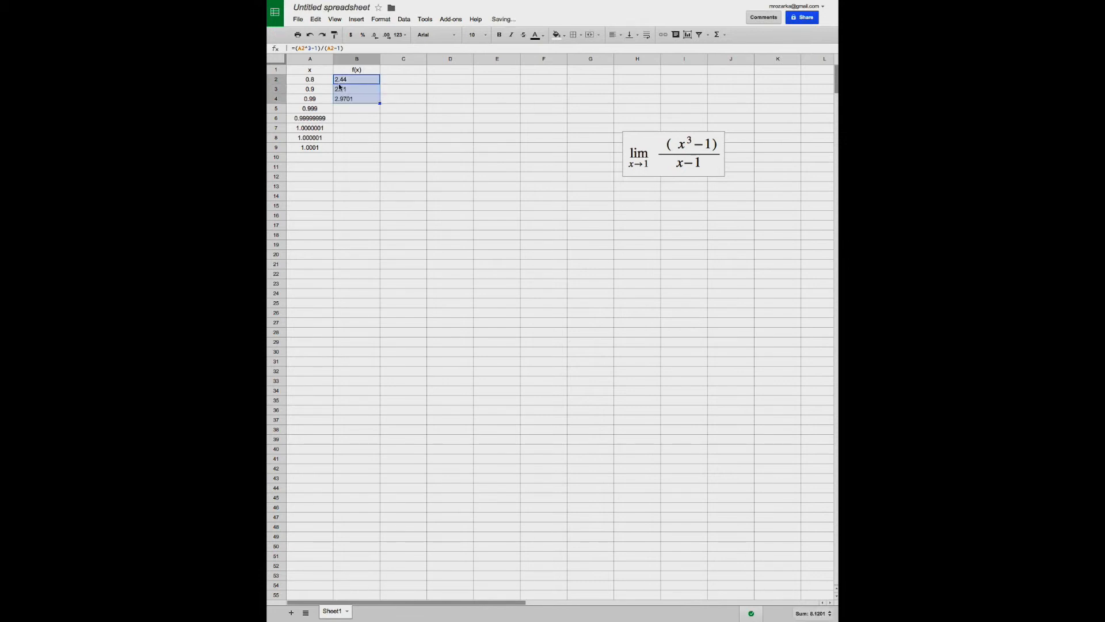
{"action": "left_click", "coordinate": [340, 83]}
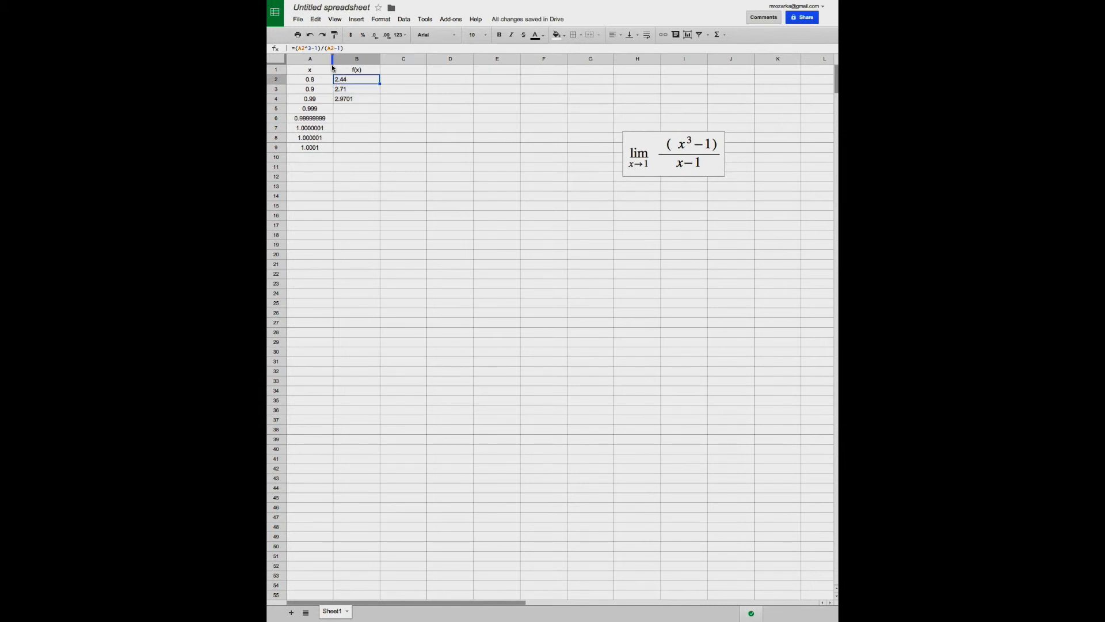
{"action": "left_click", "coordinate": [340, 90]}
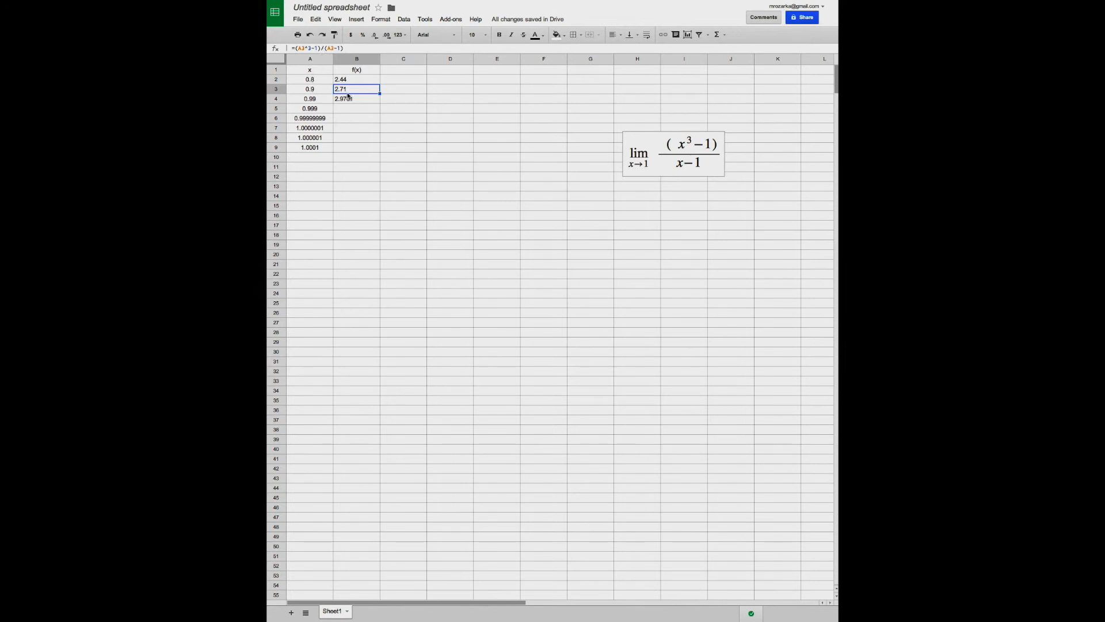
{"action": "left_click", "coordinate": [378, 102]}
{"action": "left_click_drag", "start_coordinate": [379, 102], "coordinate": [380, 112]}
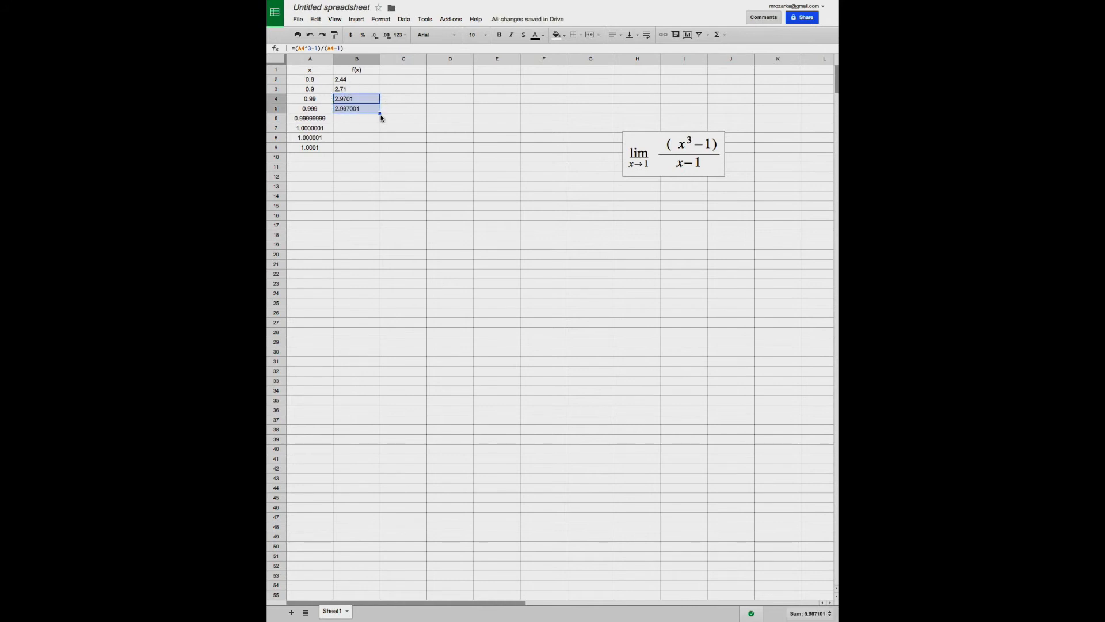
{"action": "left_click_drag", "start_coordinate": [380, 113], "coordinate": [380, 120]}
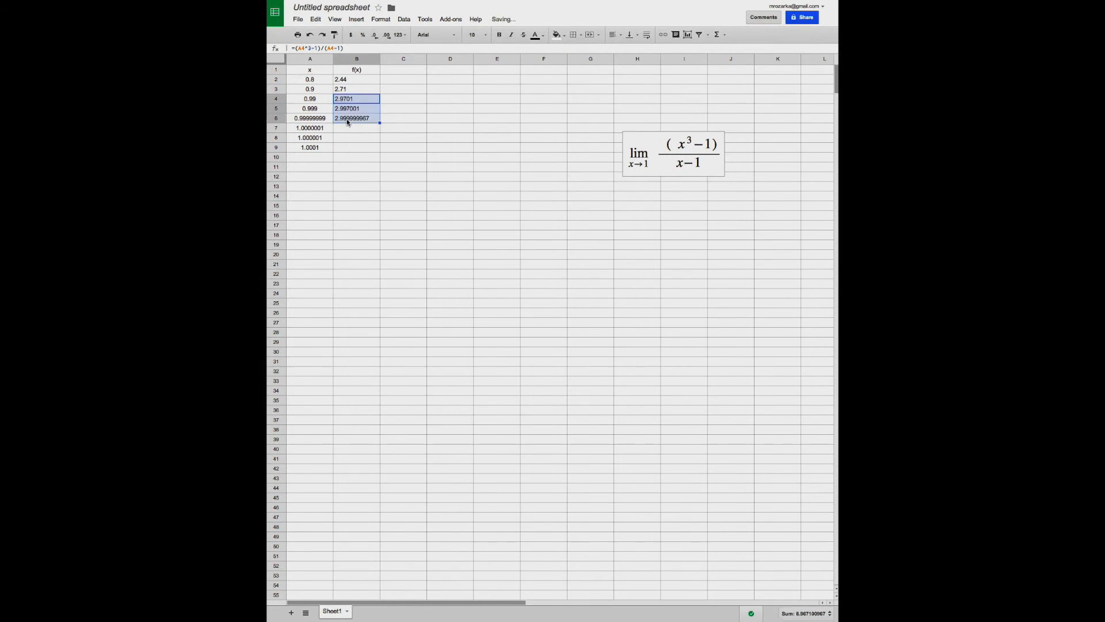
{"action": "left_click_drag", "start_coordinate": [380, 122], "coordinate": [380, 152]}
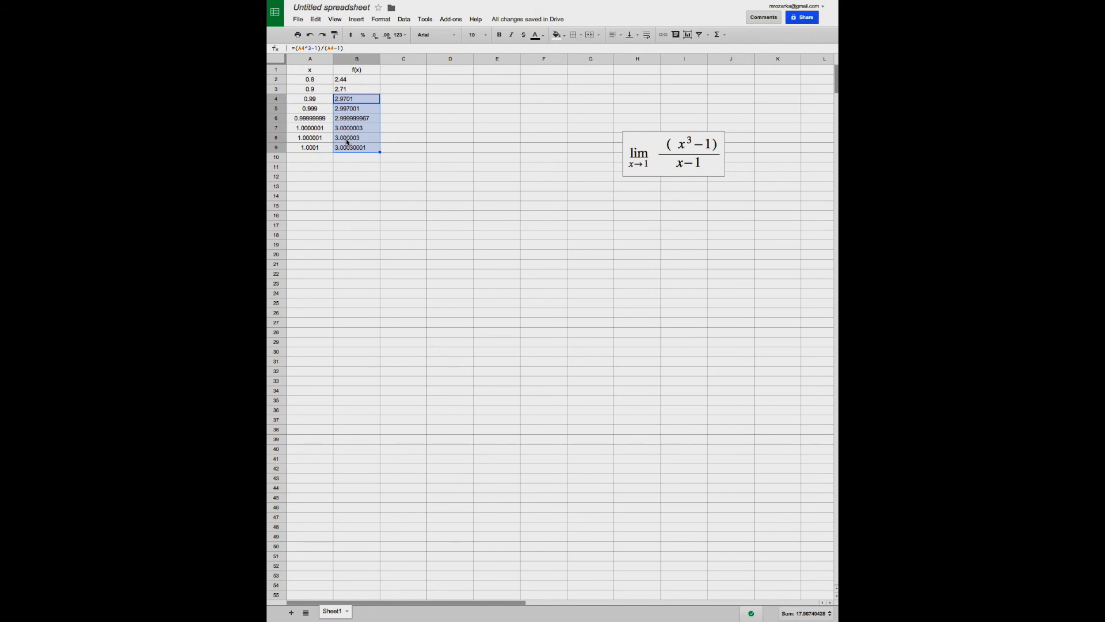
Center all of column B horizontally
{"action": "left_click", "coordinate": [357, 59]}
{"action": "left_click", "coordinate": [615, 35]}
{"action": "left_click", "coordinate": [626, 50]}
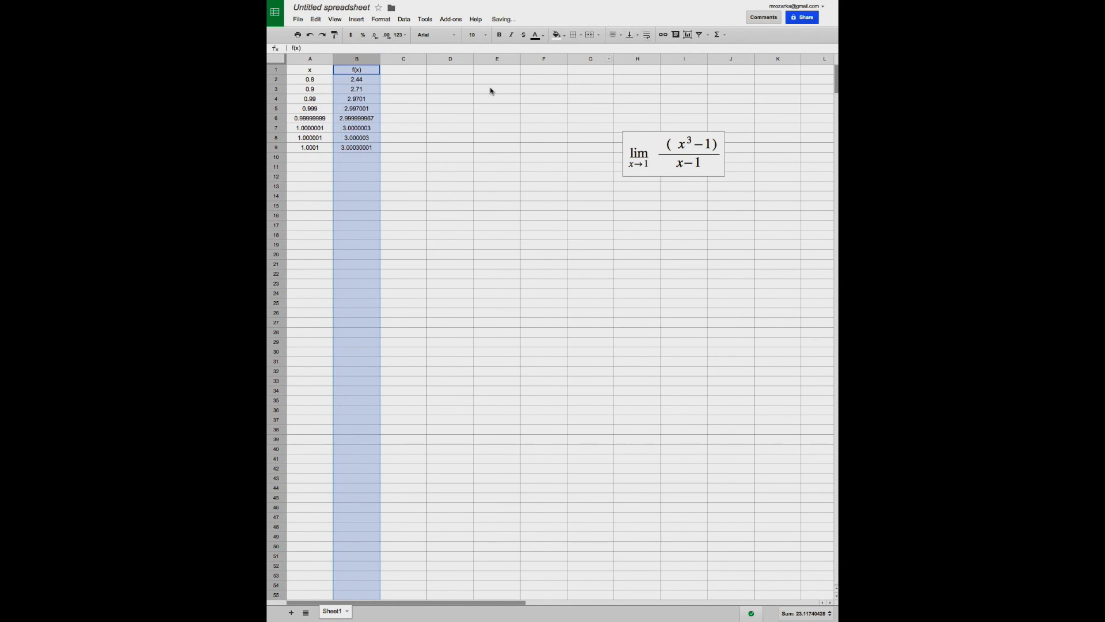
Try x values of 1.9 in A2 and 1.999 in A3, and undo both changes
{"action": "left_click", "coordinate": [309, 99]}
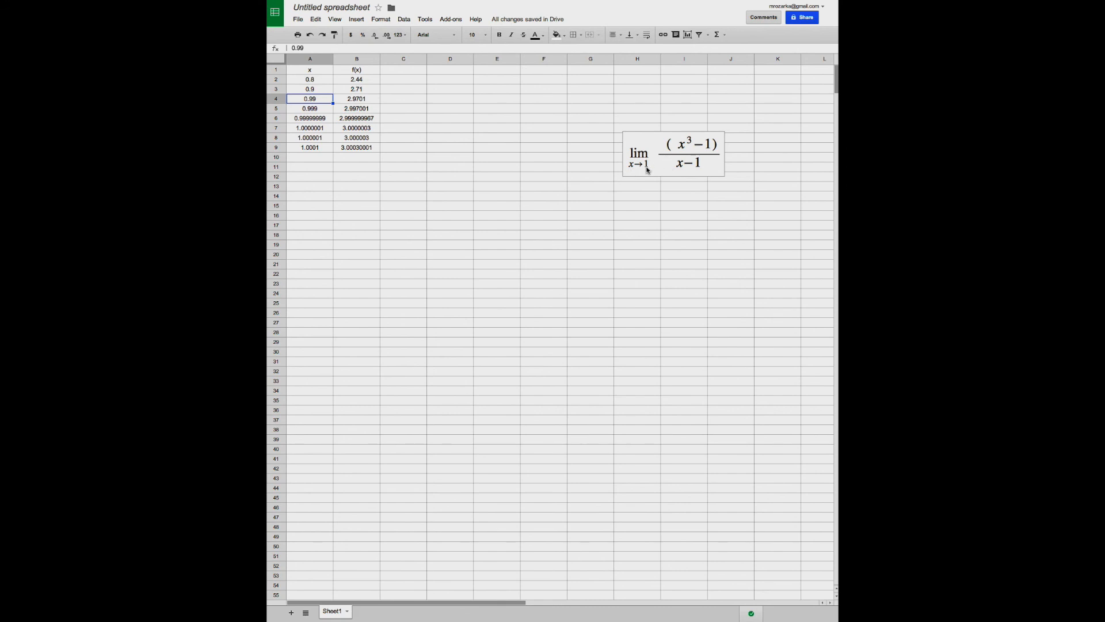
{"action": "left_click", "coordinate": [312, 80]}
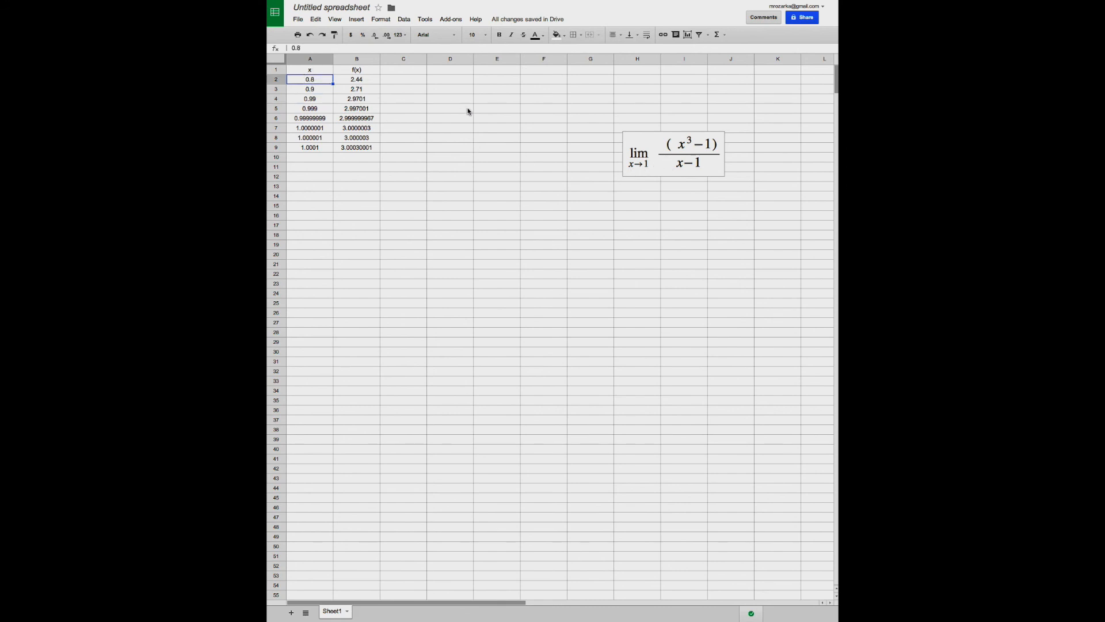
{"action": "type", "text": "1.9"}
{"action": "key", "text": "Return"}
{"action": "type", "text": "1.999"}
{"action": "key", "text": "Return"}
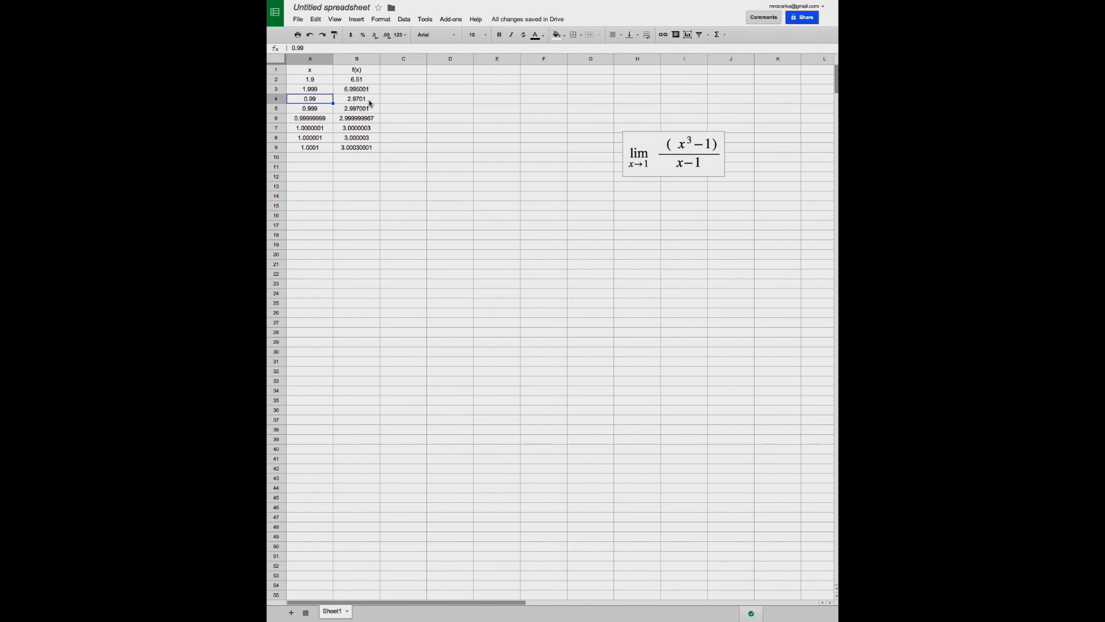
{"action": "key", "text": "ctrl+z"}
{"action": "key", "text": "ctrl+z"}
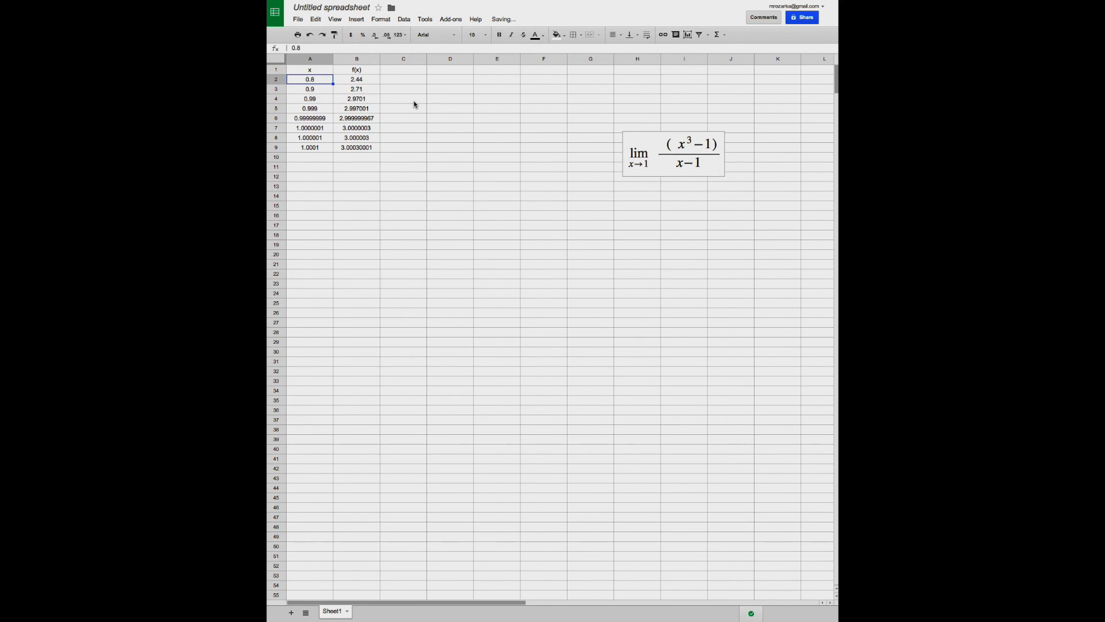